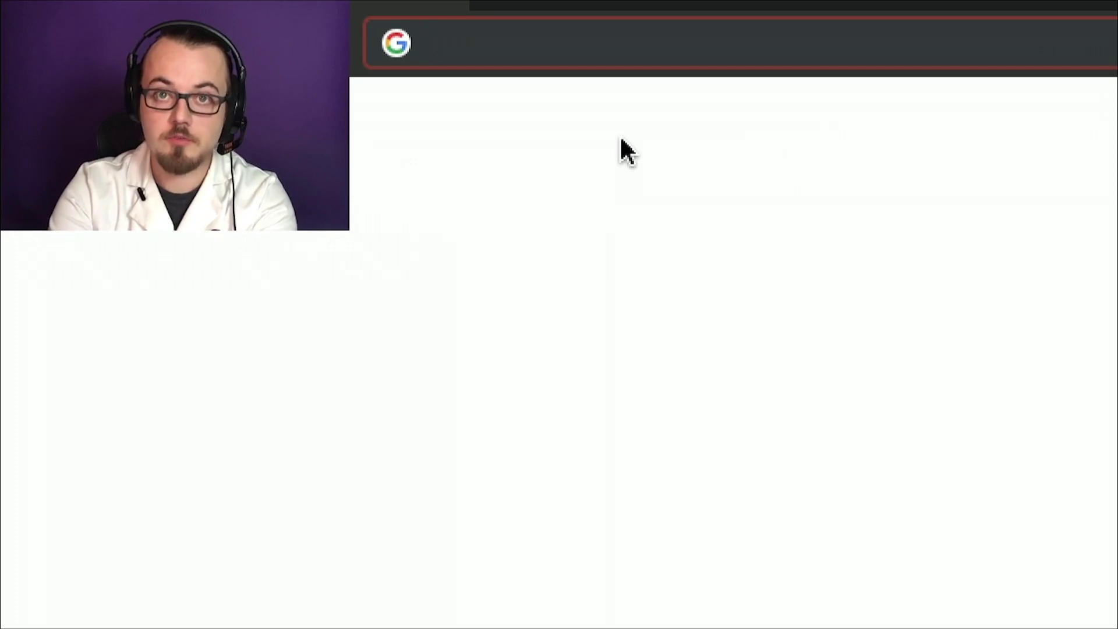
Load imitone.com, scroll down to the pre-order editions, then close the browser
text(imitone.com)
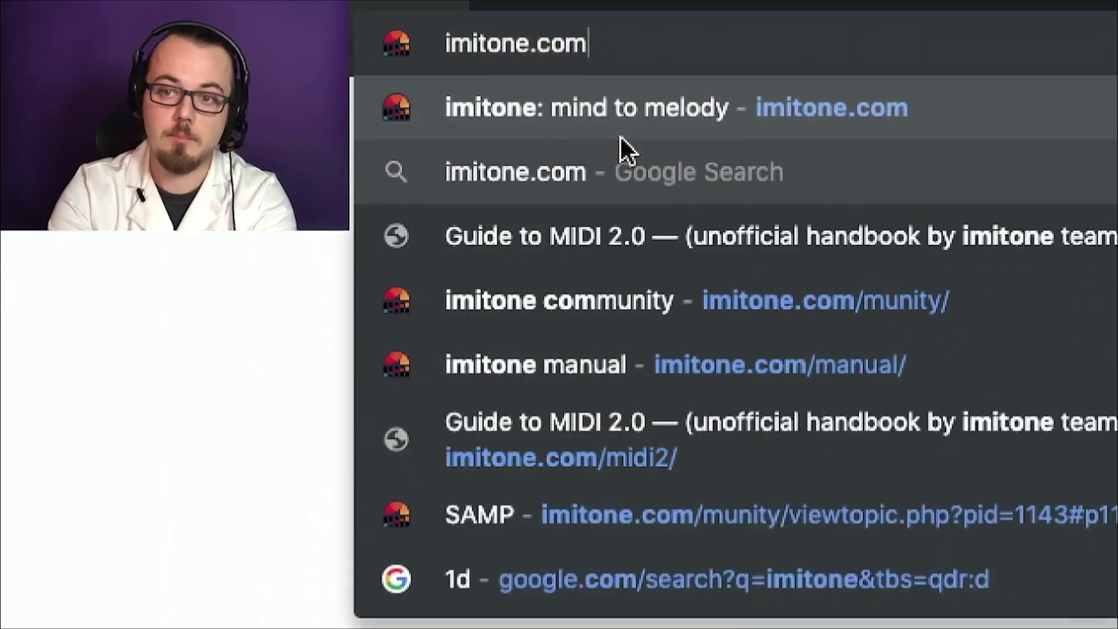
key(Return)
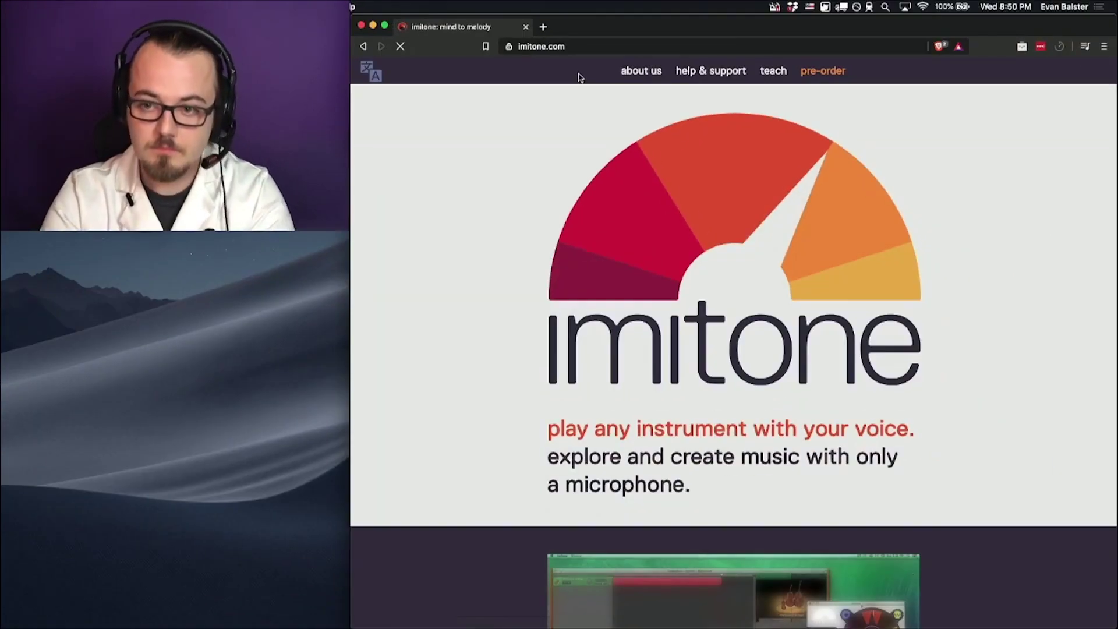
scroll(669, 262, down, 5)
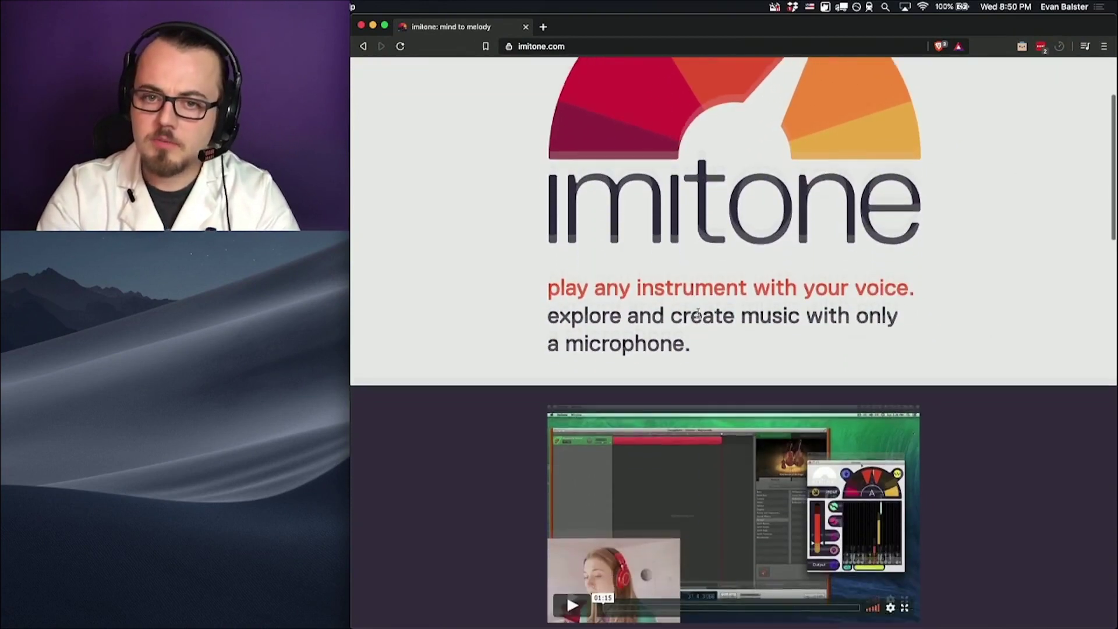
scroll(698, 313, down, 15)
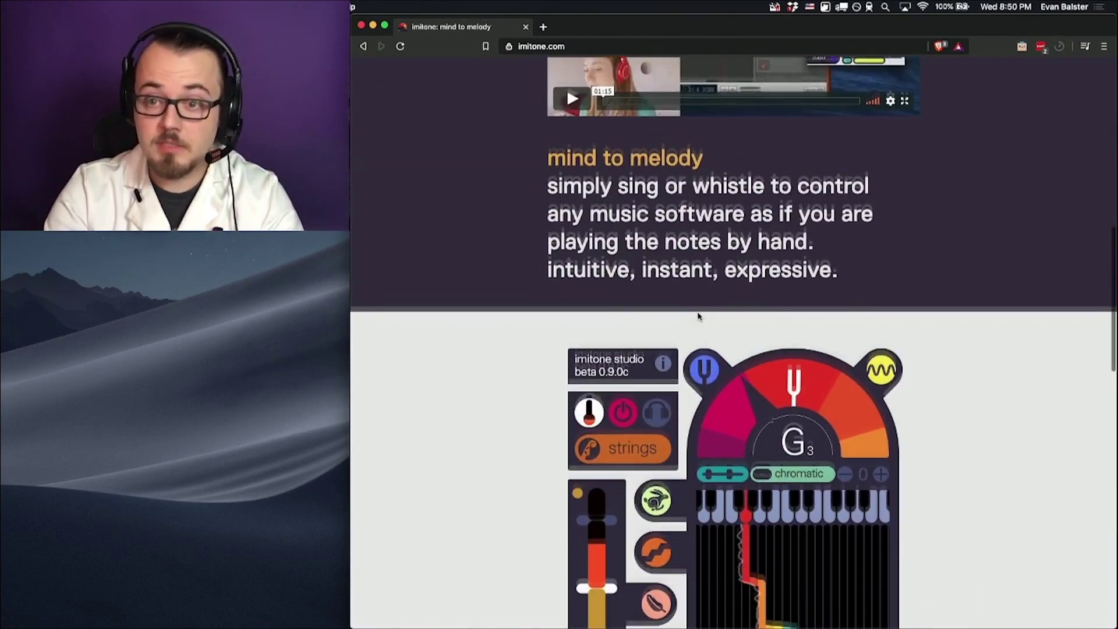
scroll(699, 317, down, 5)
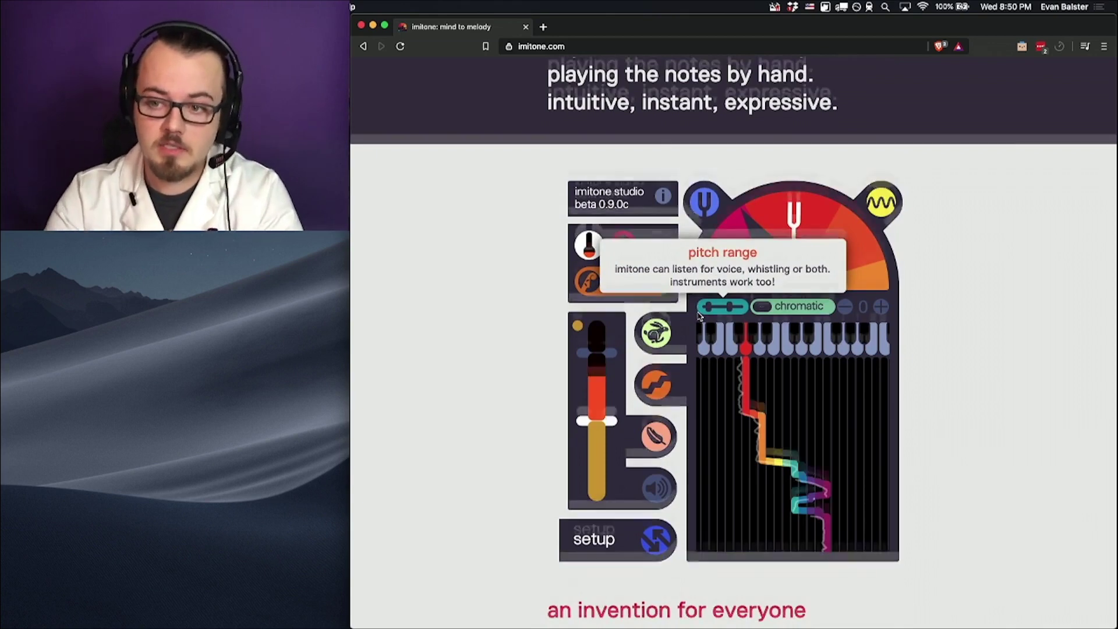
scroll(698, 316, down, 19)
scroll(698, 331, down, 1)
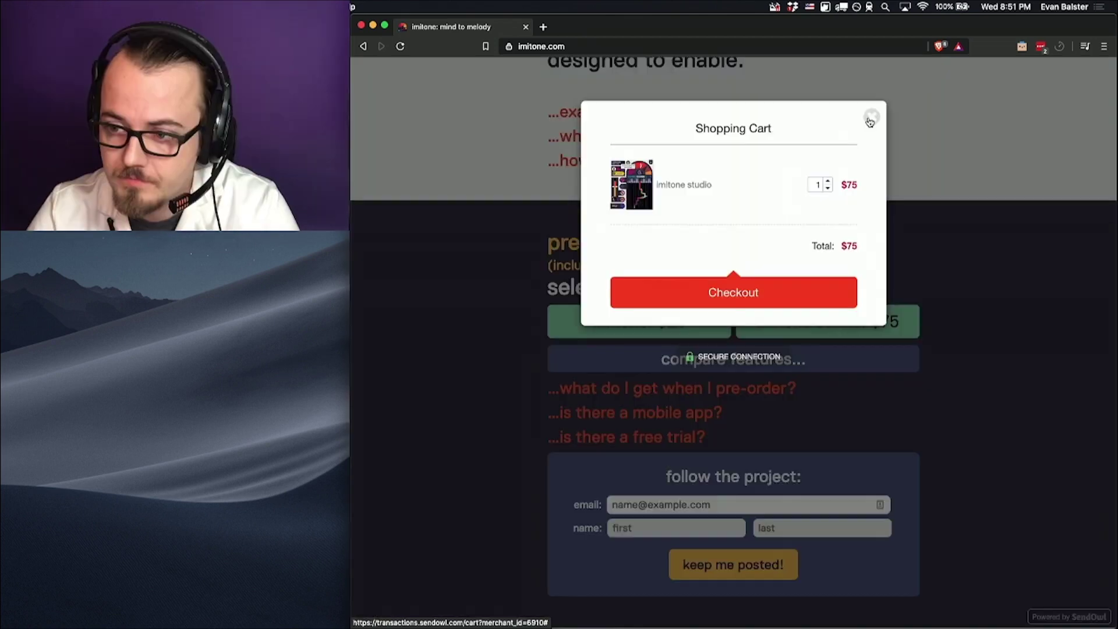
key(Escape)
Open the imitone installer from the Dock and copy imitone into the Applications folder
click(360, 26)
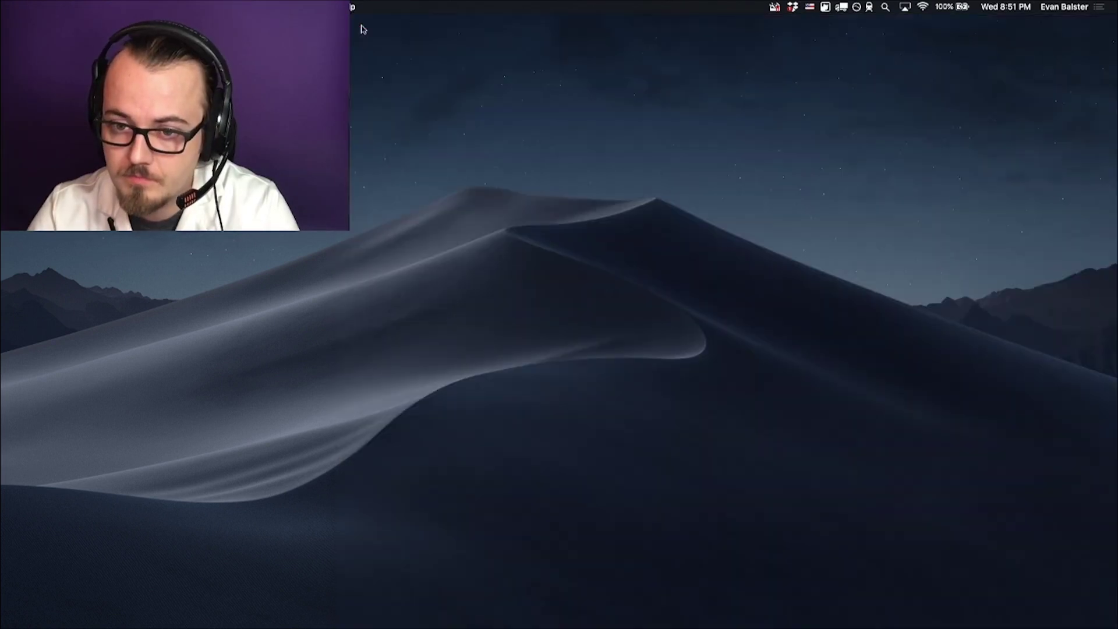
click(20, 549)
drag(265, 402, 713, 199)
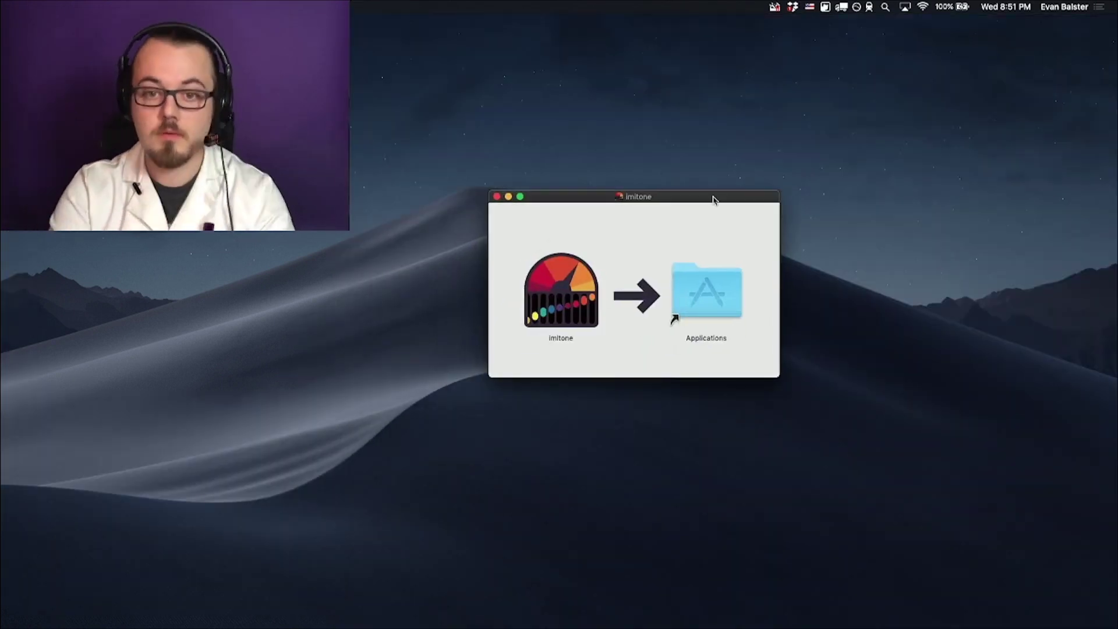
click(561, 291)
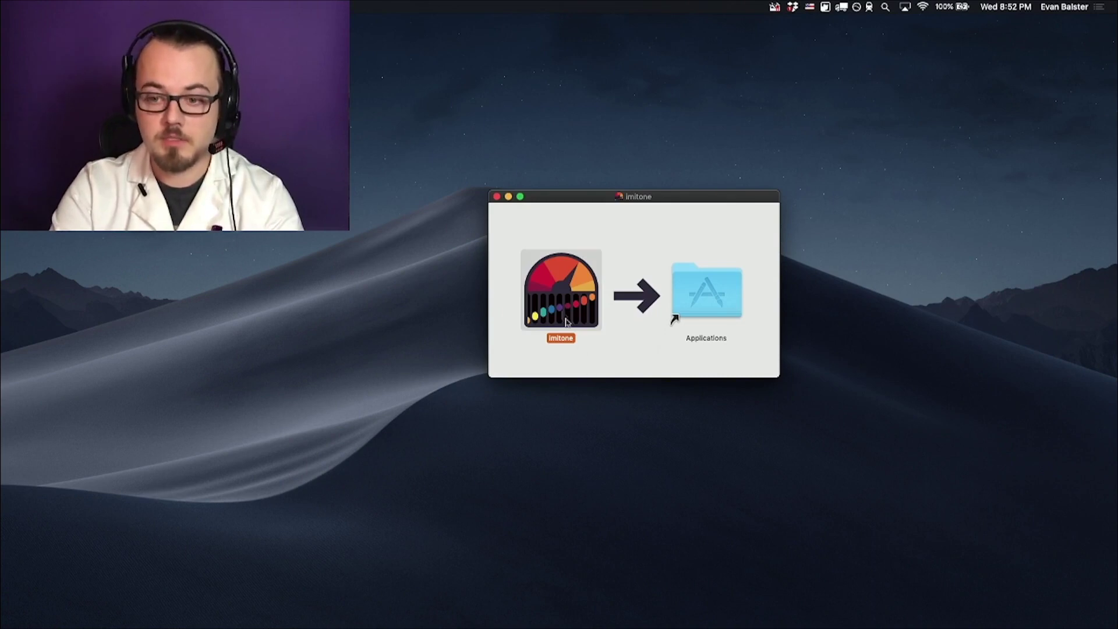
drag(555, 294, 649, 310)
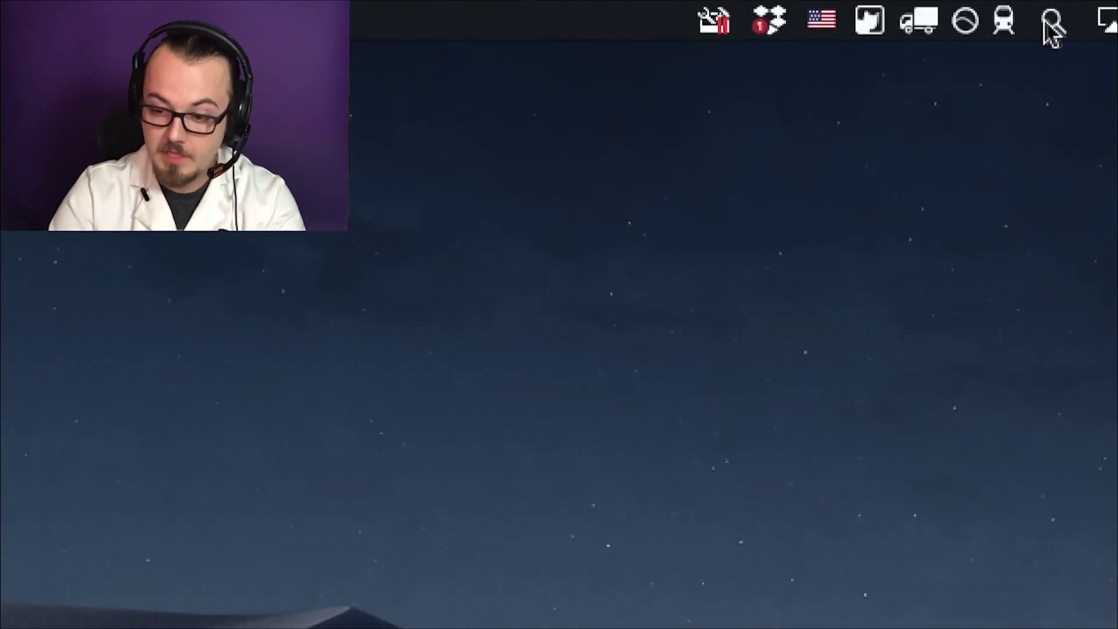
Launch imitone through Spotlight and activate it with the beta licence key
click(1052, 24)
text(imitone)
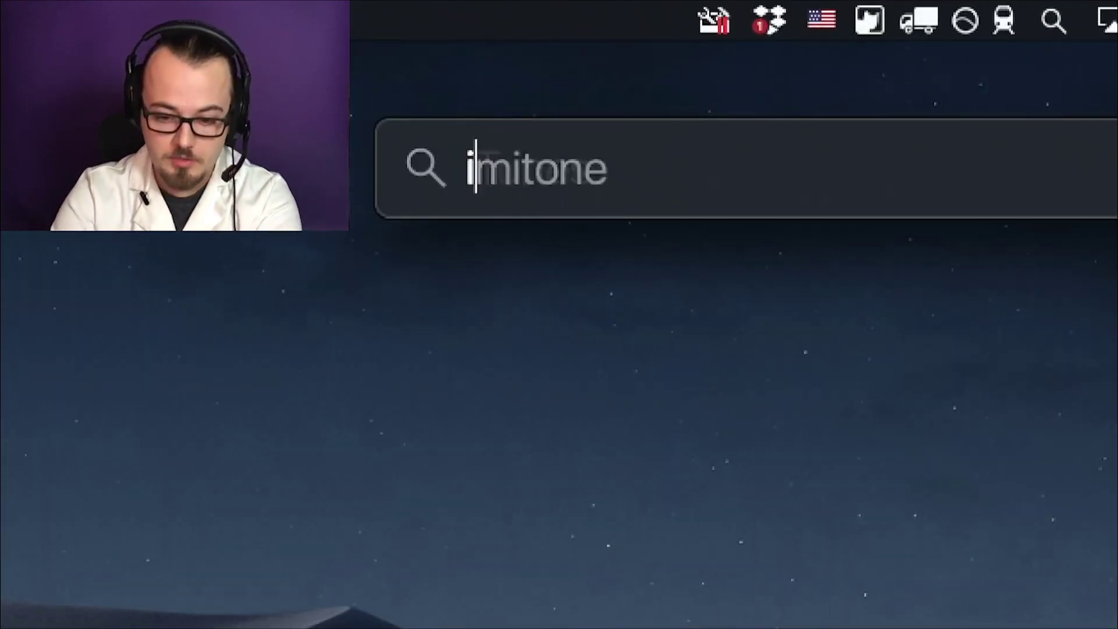
key(Return)
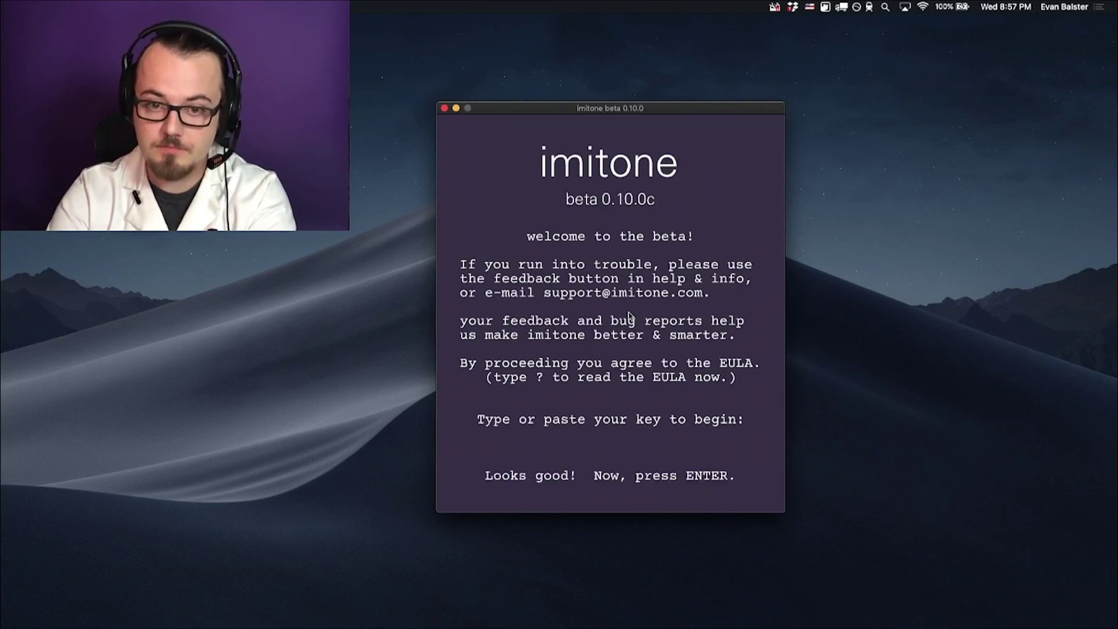
key(Return)
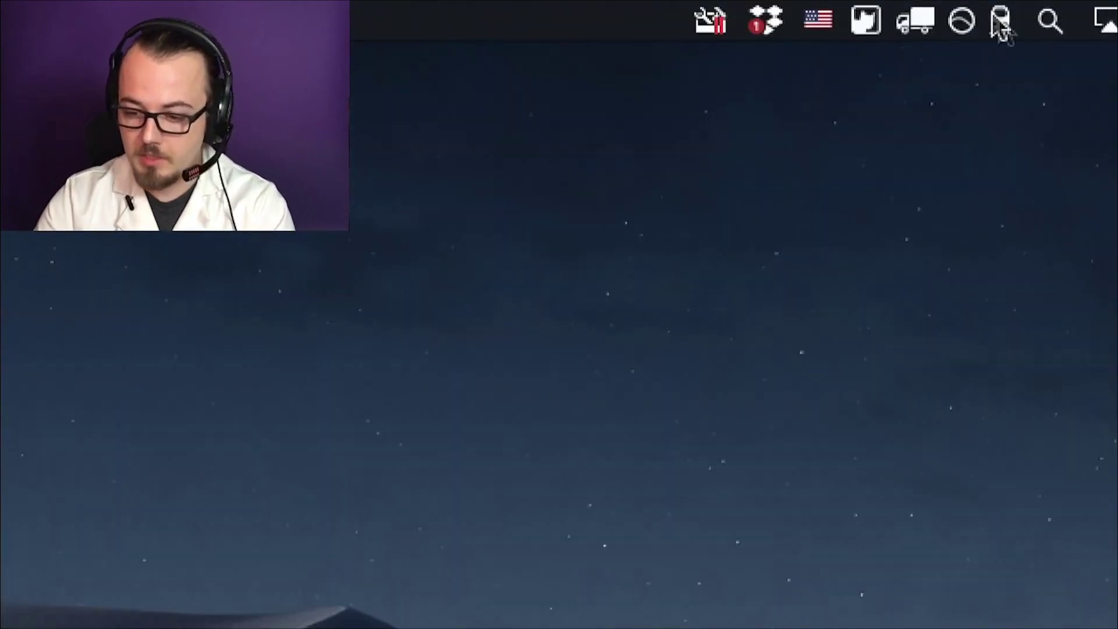
Launch Logic Pro X through Spotlight by searching 'logic', opening a new Untitled project
click(1036, 24)
text(logic)
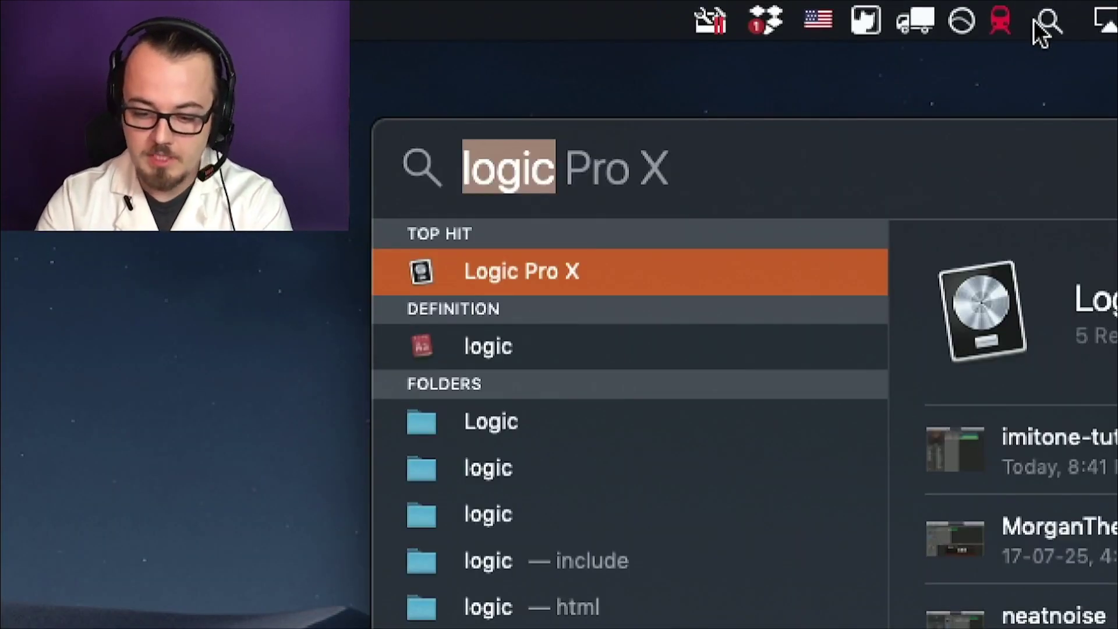
text(logic)
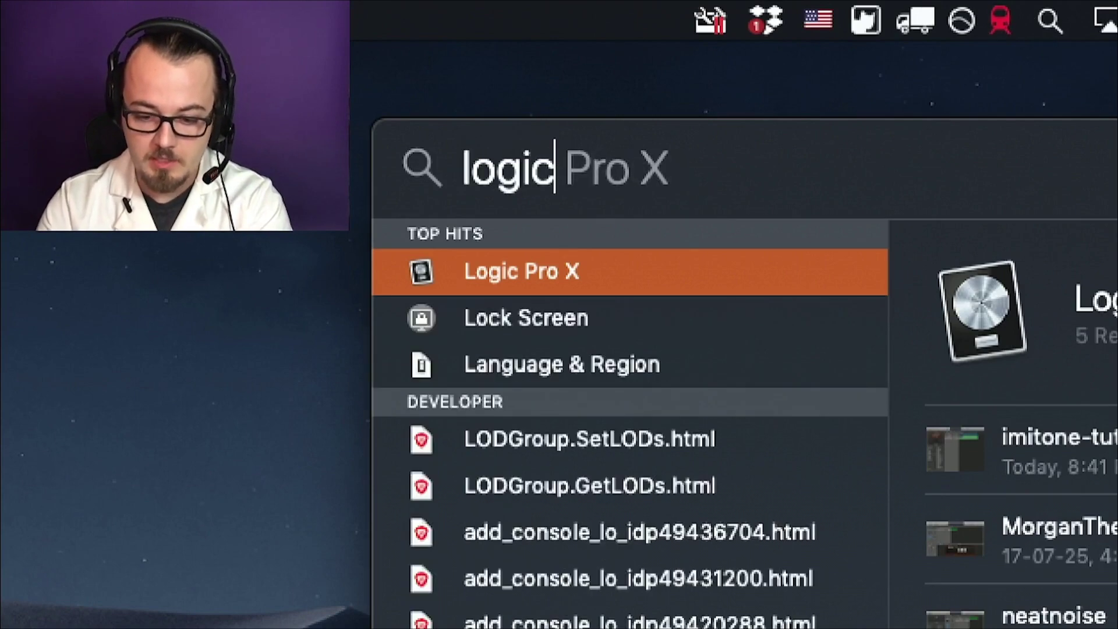
key(Return)
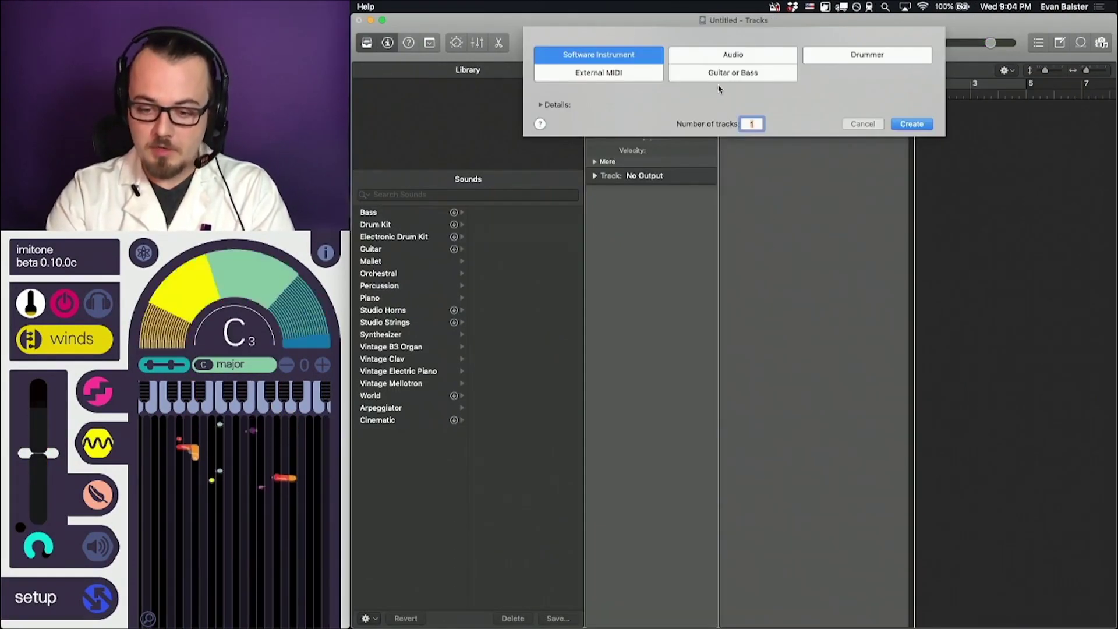
Create a Software Instrument track from the new-track dialog
double_click(613, 56)
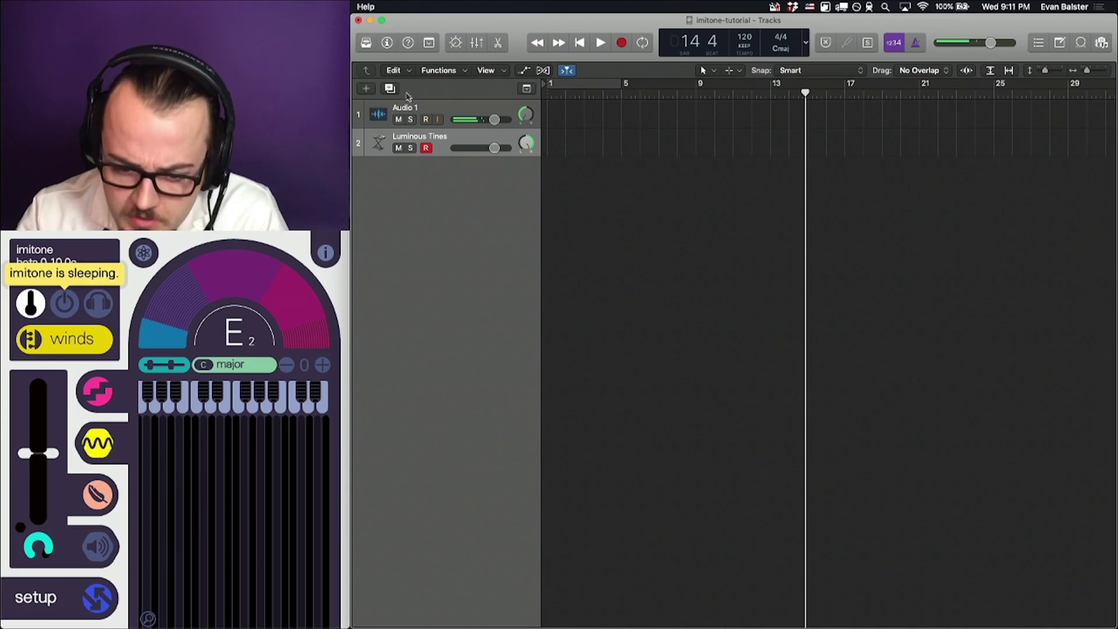
Show the instrument track's sound Library and browse Guitar, Orchestral, then Synthesizer sounds
click(367, 43)
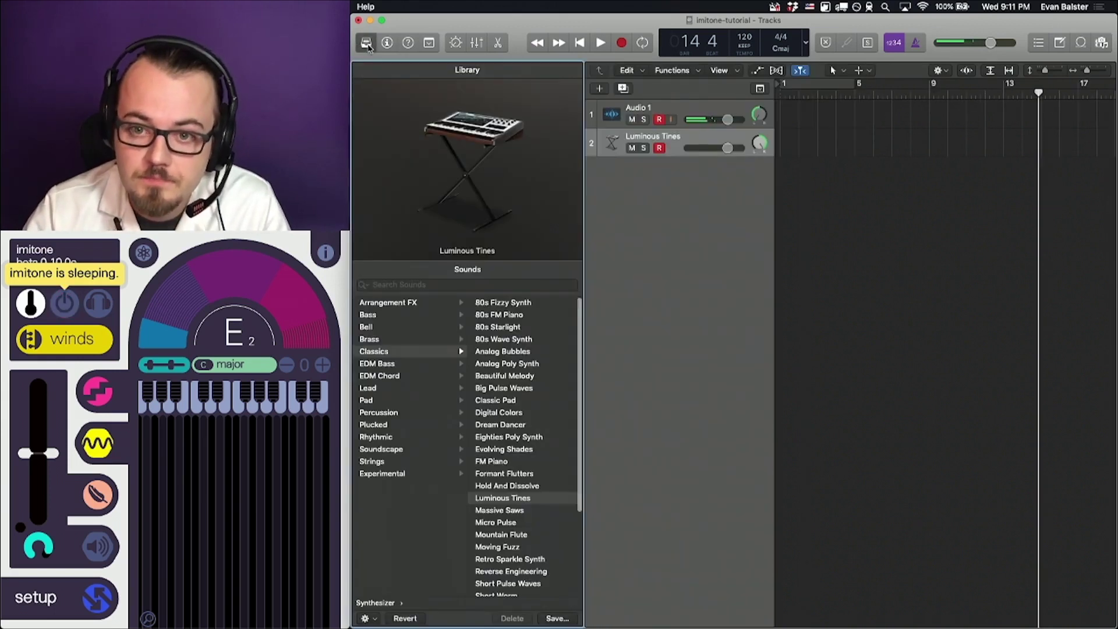
scroll(444, 530, left, 3)
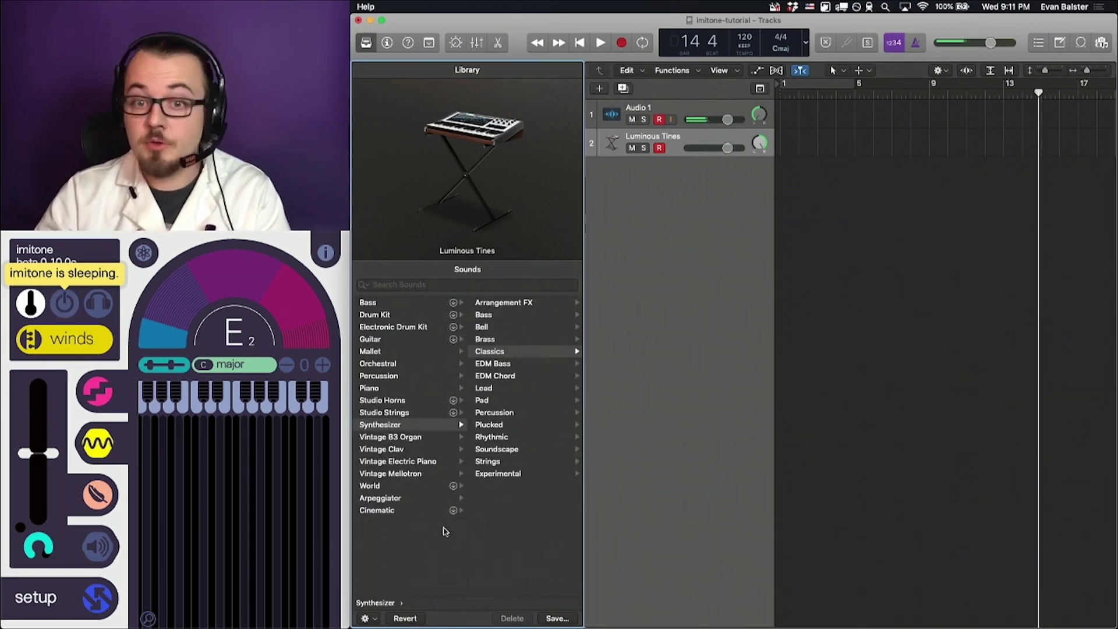
click(384, 343)
click(394, 366)
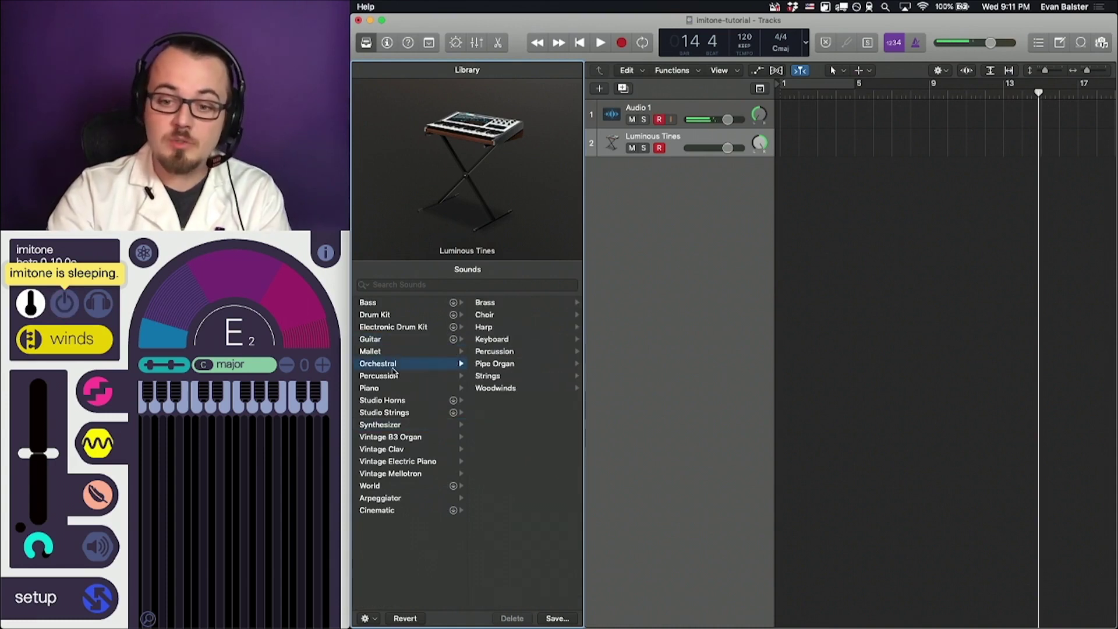
click(384, 429)
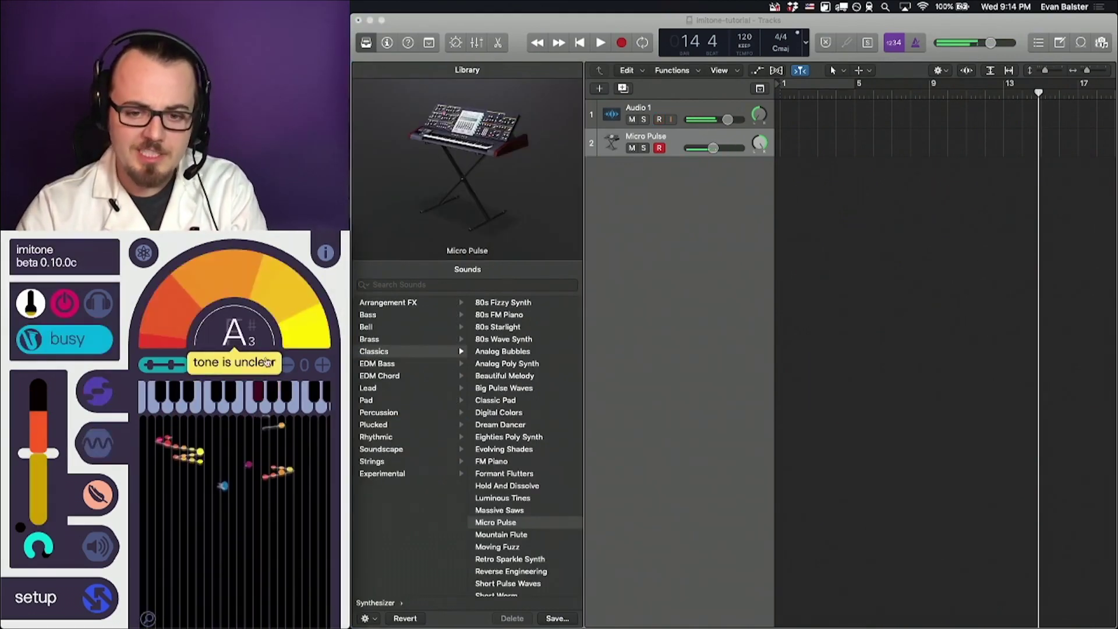
Set imitone's scale to major, open the key choices, and switch to the synth preset
click(233, 332)
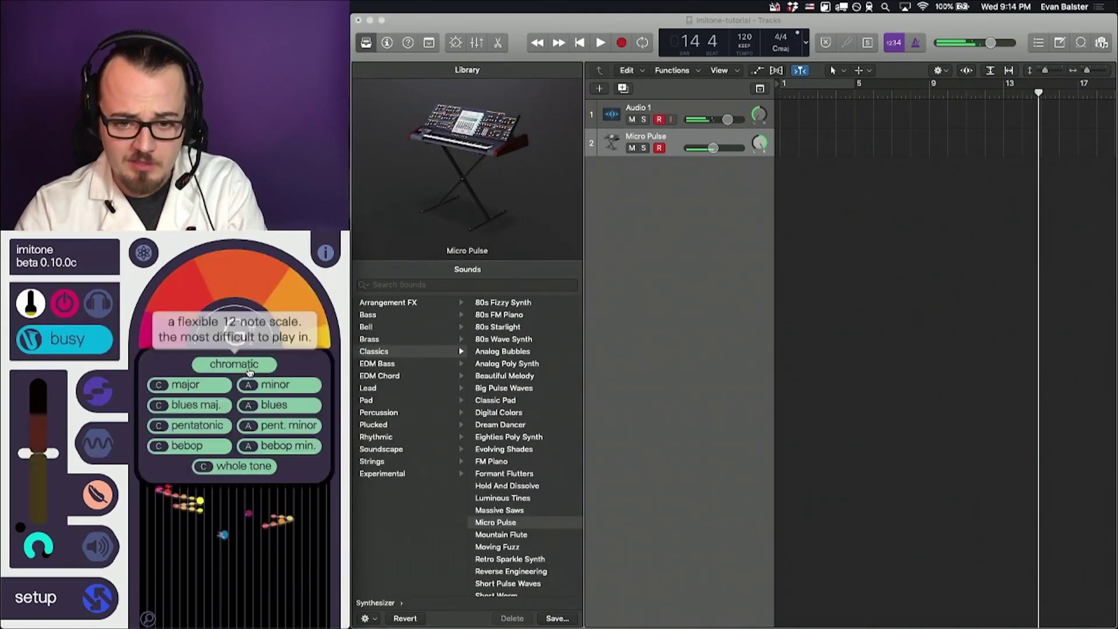
click(201, 389)
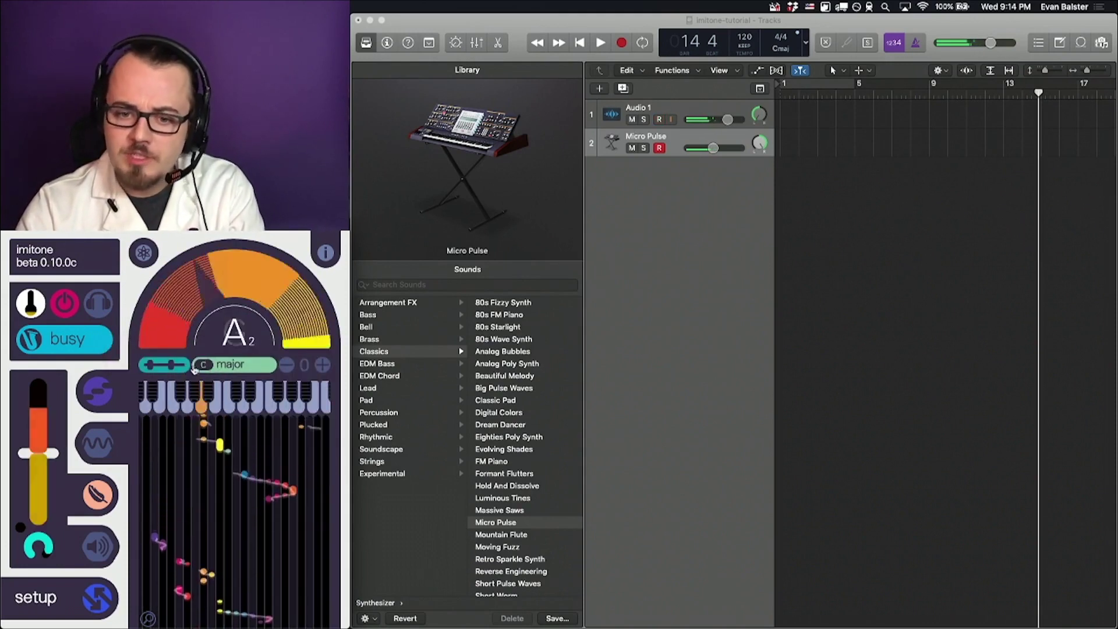
click(198, 365)
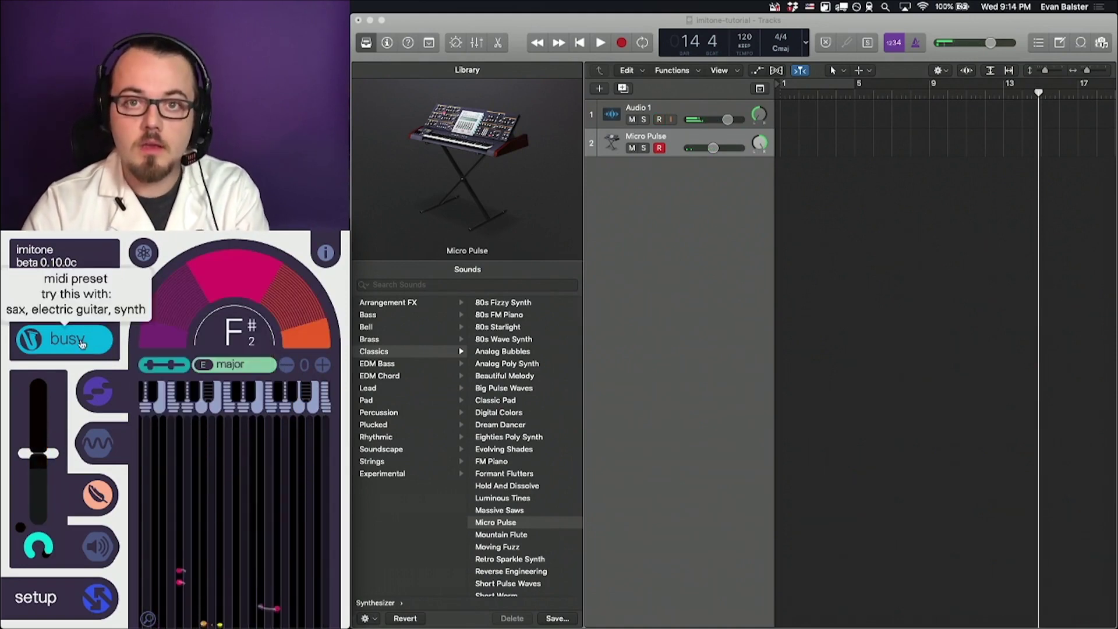
click(65, 339)
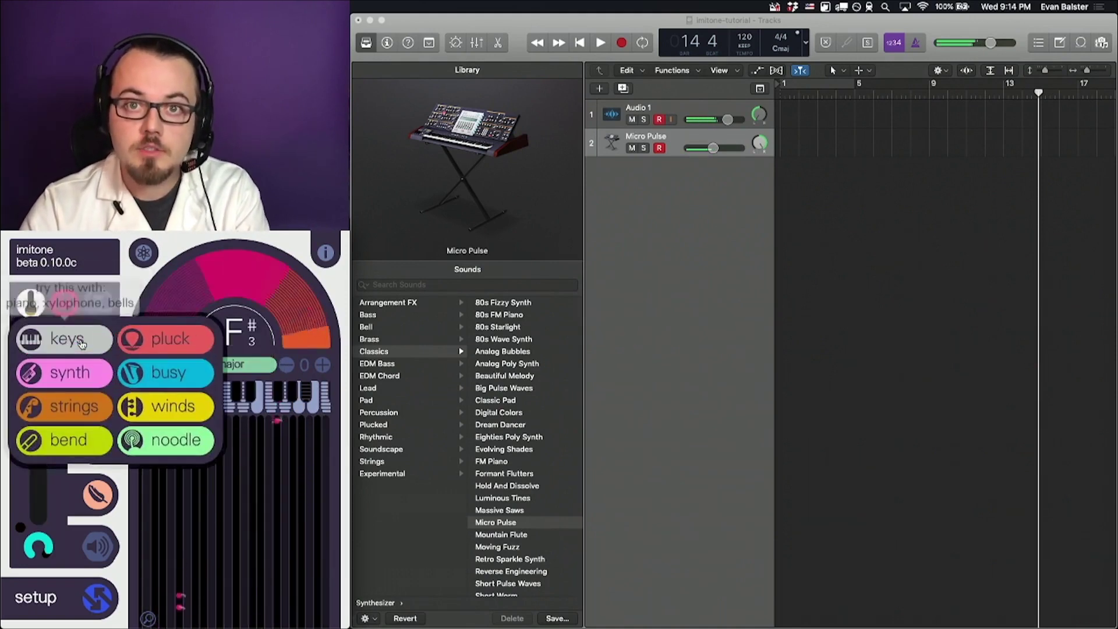
click(85, 377)
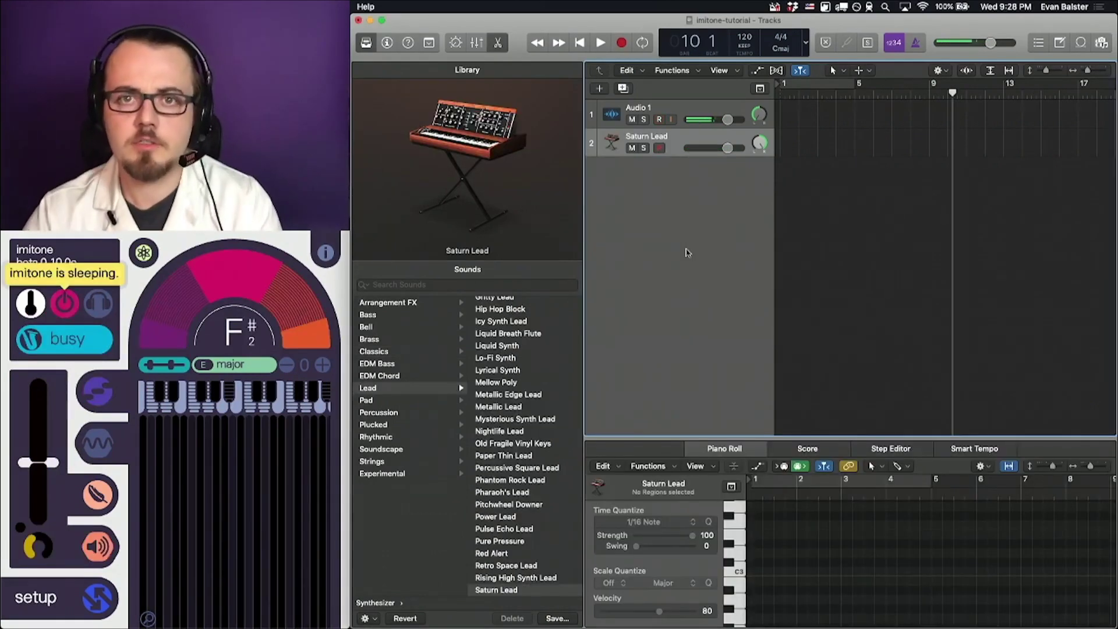
Add a new drummer track and browse the Alternative genre drummers
right_click(662, 209)
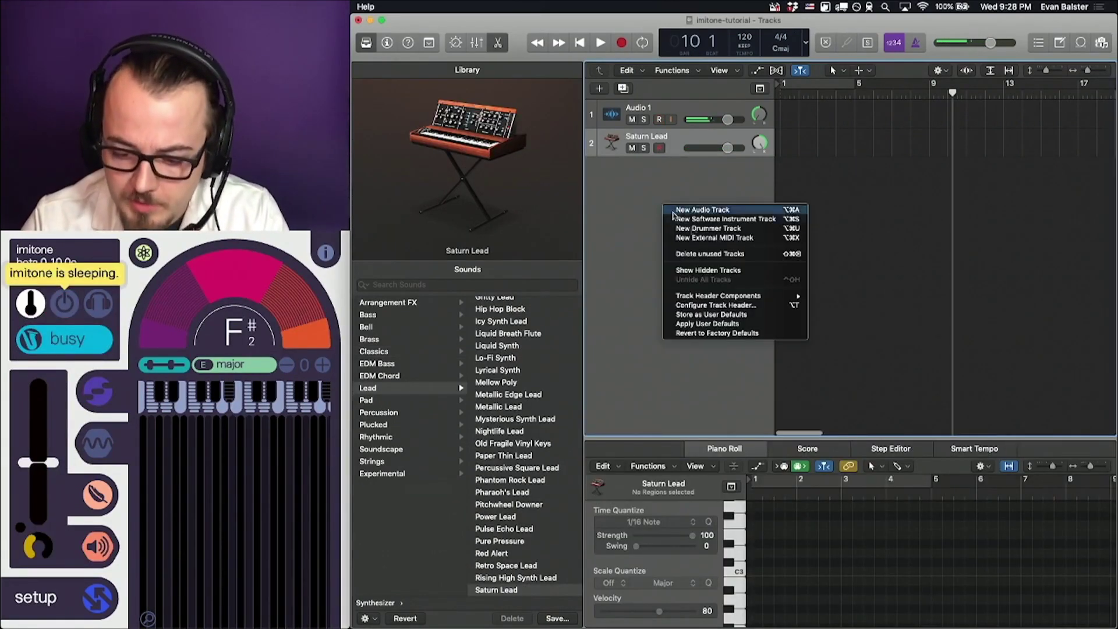
click(715, 230)
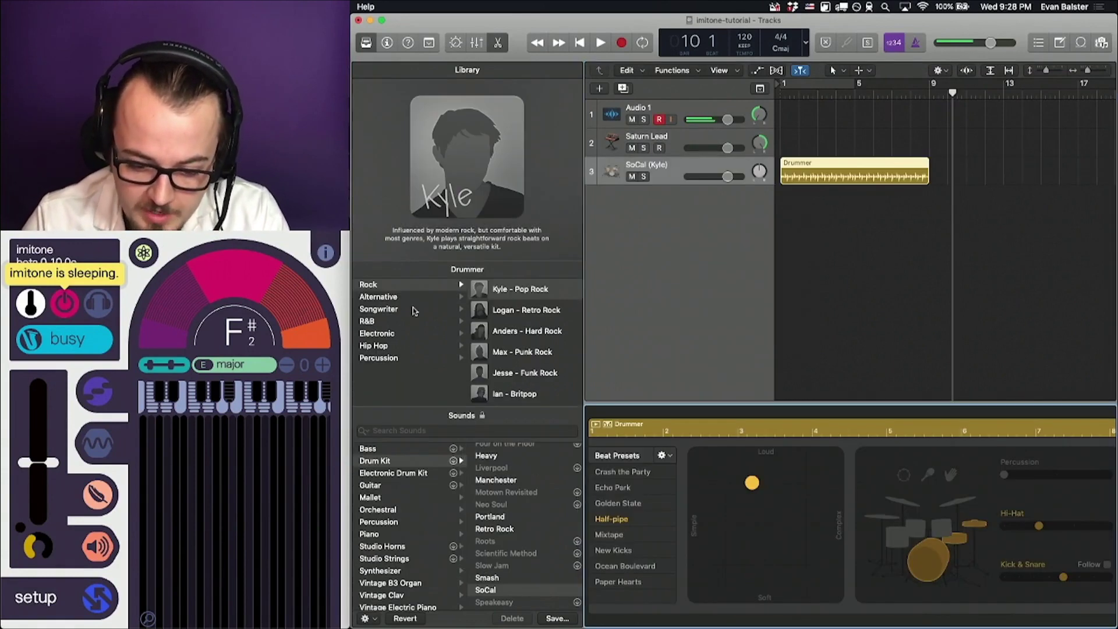
click(401, 300)
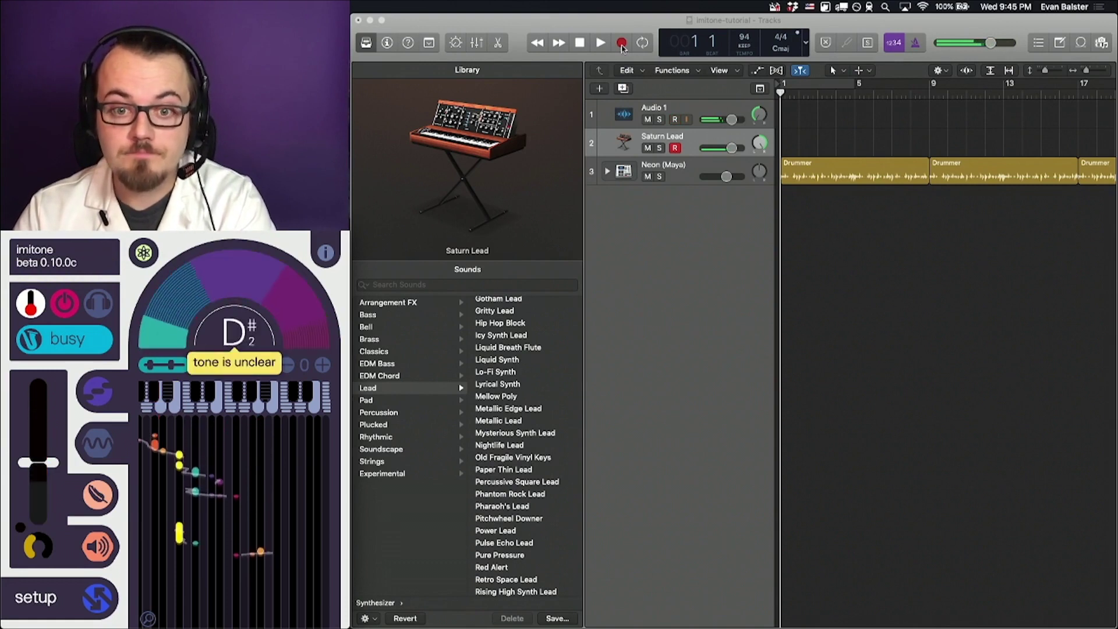
Record a lead take over the drums, stop it with Space, and put imitone to sleep
click(622, 45)
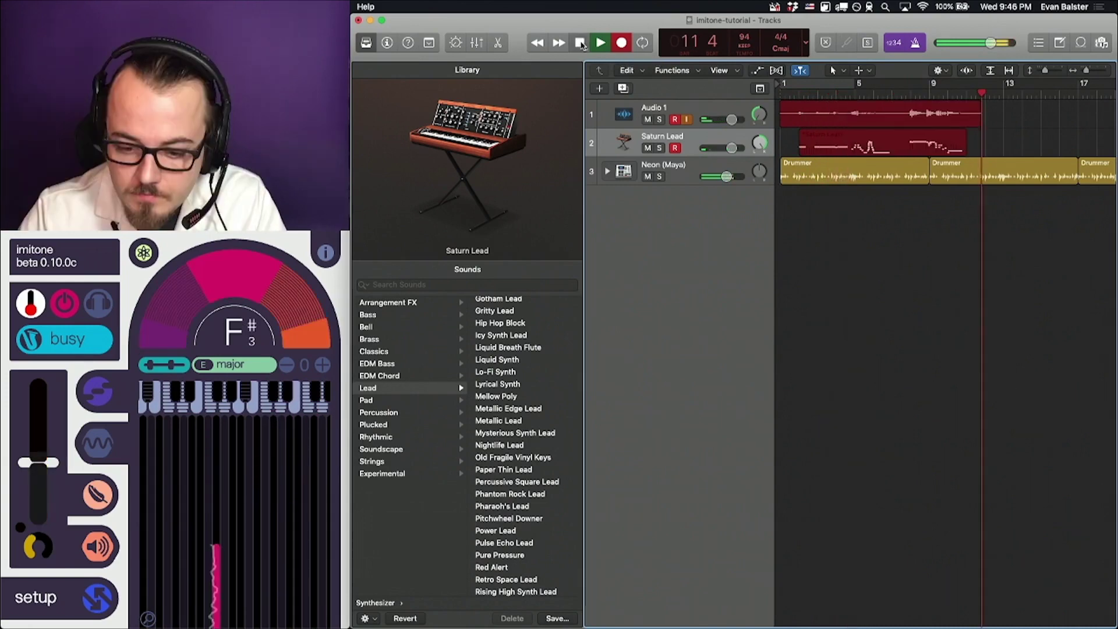
key(space)
click(66, 305)
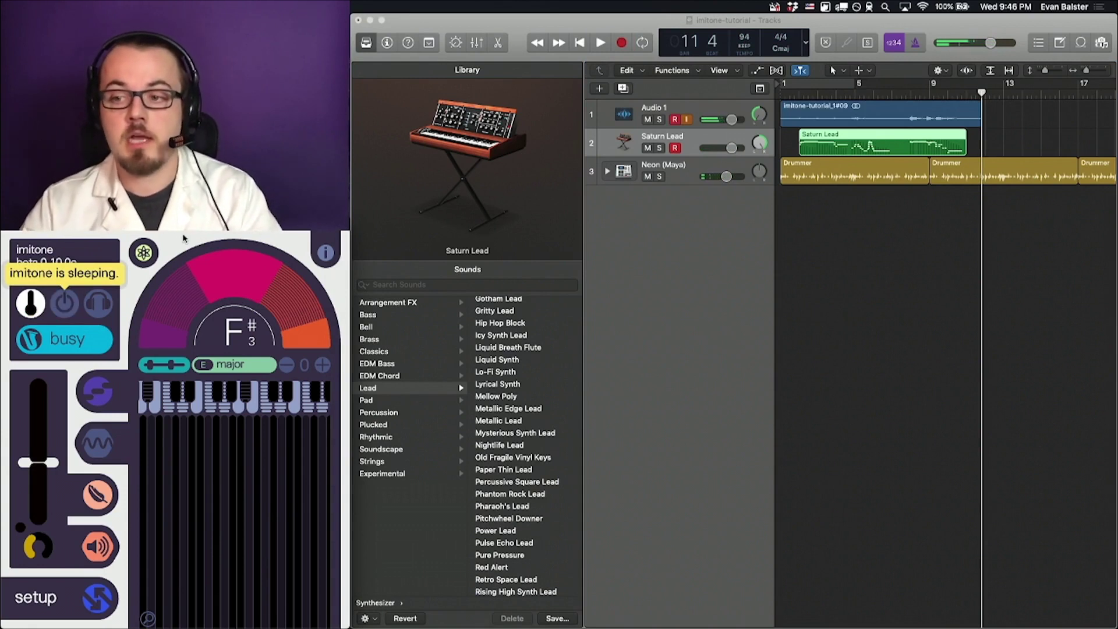
Open the Saturn Lead region in a taller piano roll, hide the Library, and select notes
click(889, 152)
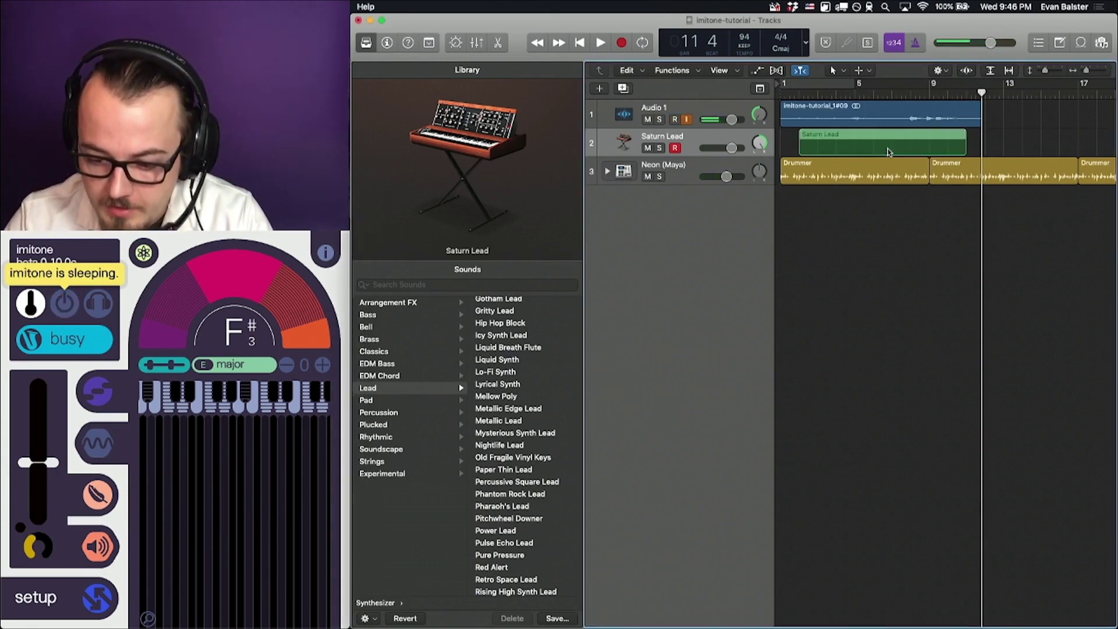
double_click(861, 145)
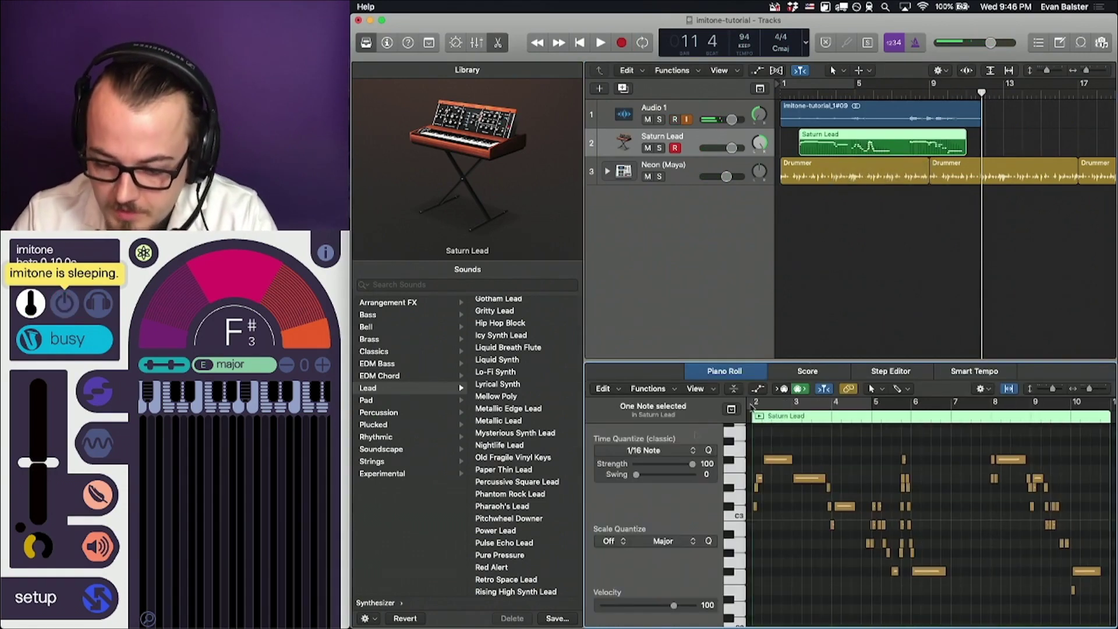
drag(696, 361, 697, 211)
click(366, 43)
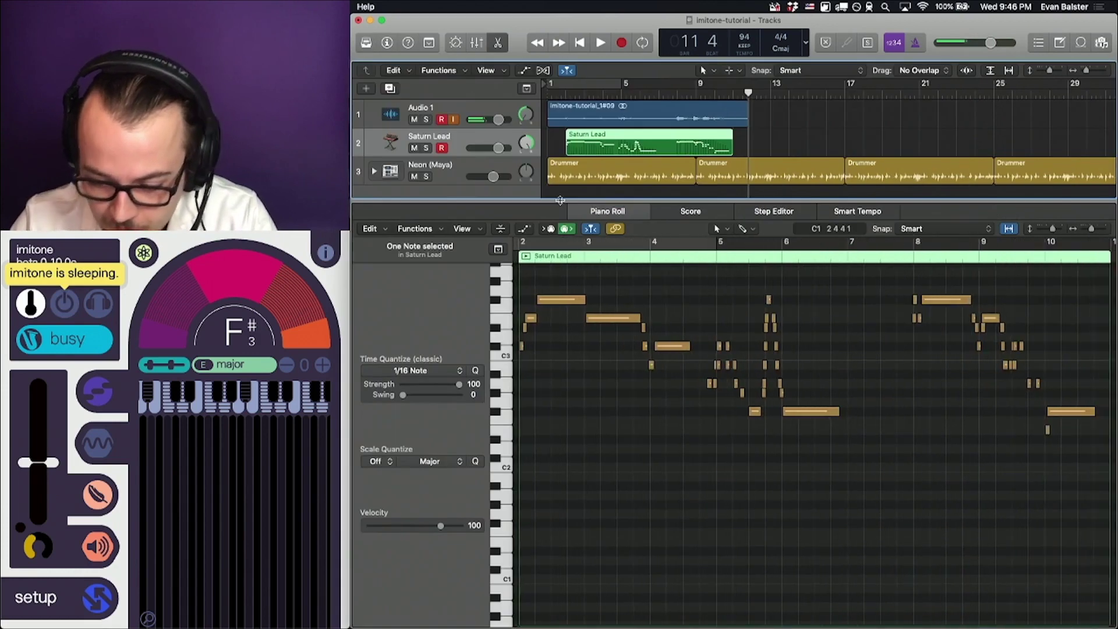
drag(1023, 456, 1049, 438)
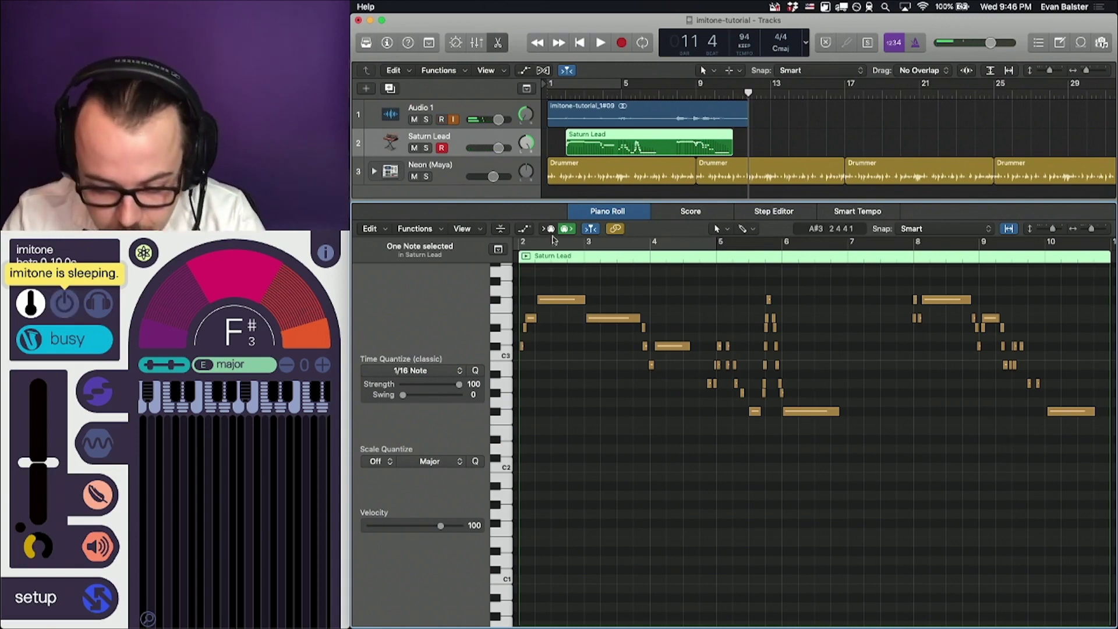
click(734, 90)
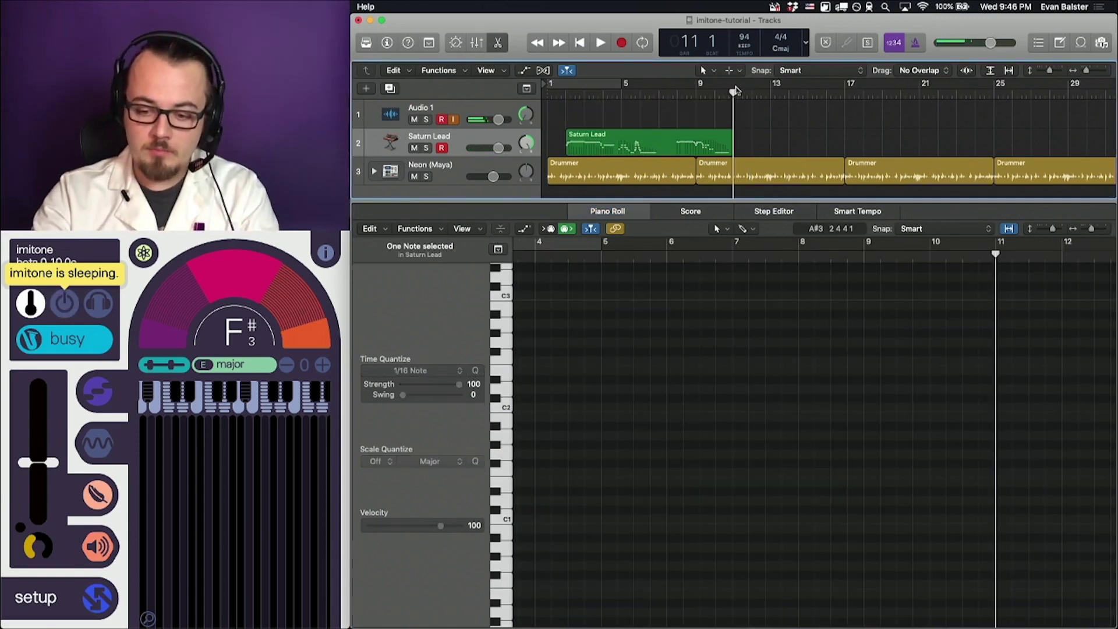
Move the playhead back to bar 2 and play back the recording
drag(733, 93, 568, 107)
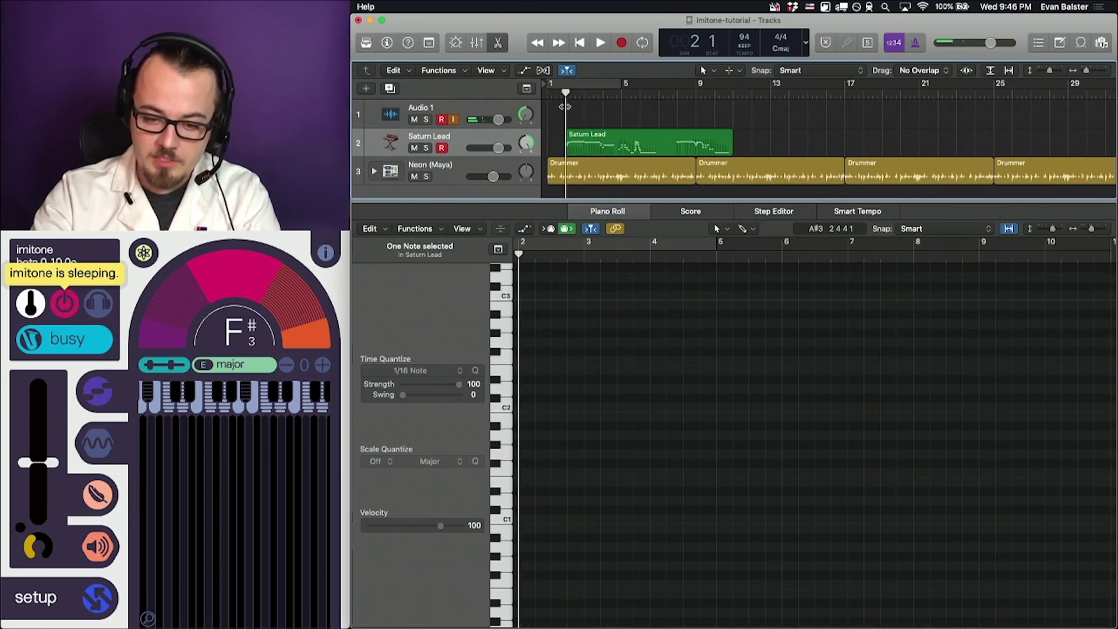
click(600, 43)
scroll(624, 375, up, 3)
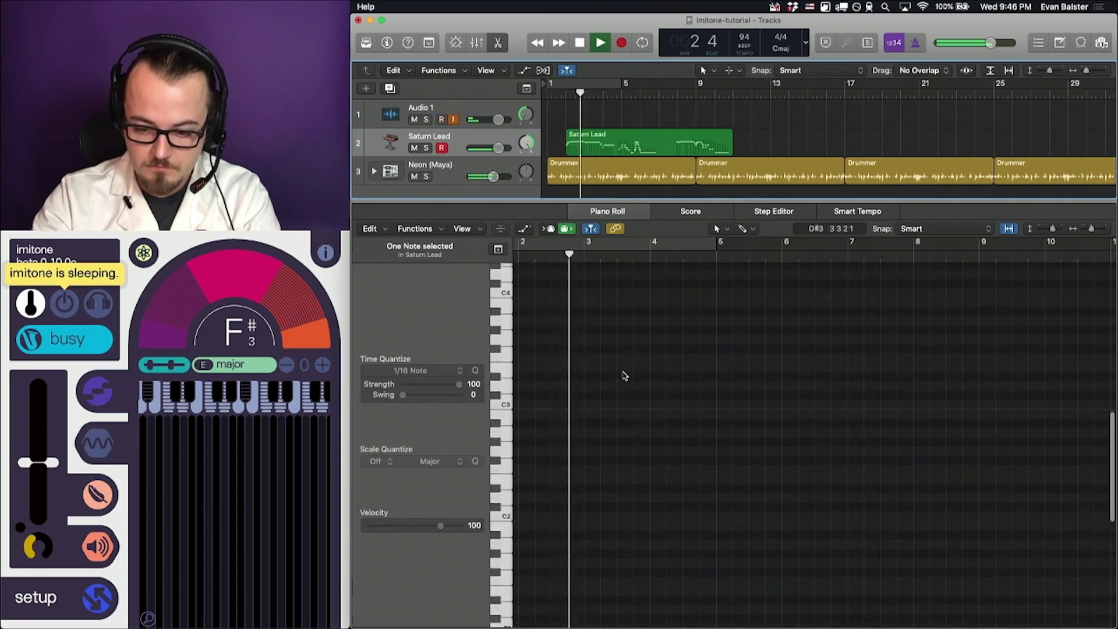
scroll(624, 375, down, 10)
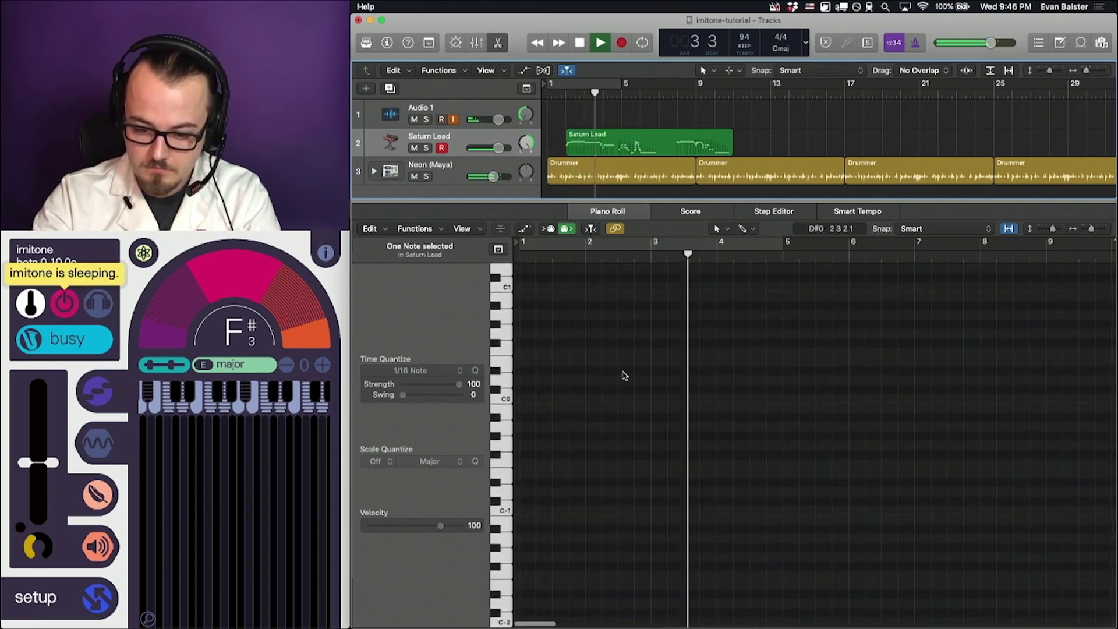
Lower two stray Saturn Lead notes near bar 9 by two and one semitones, then replay from bar 7
click(646, 143)
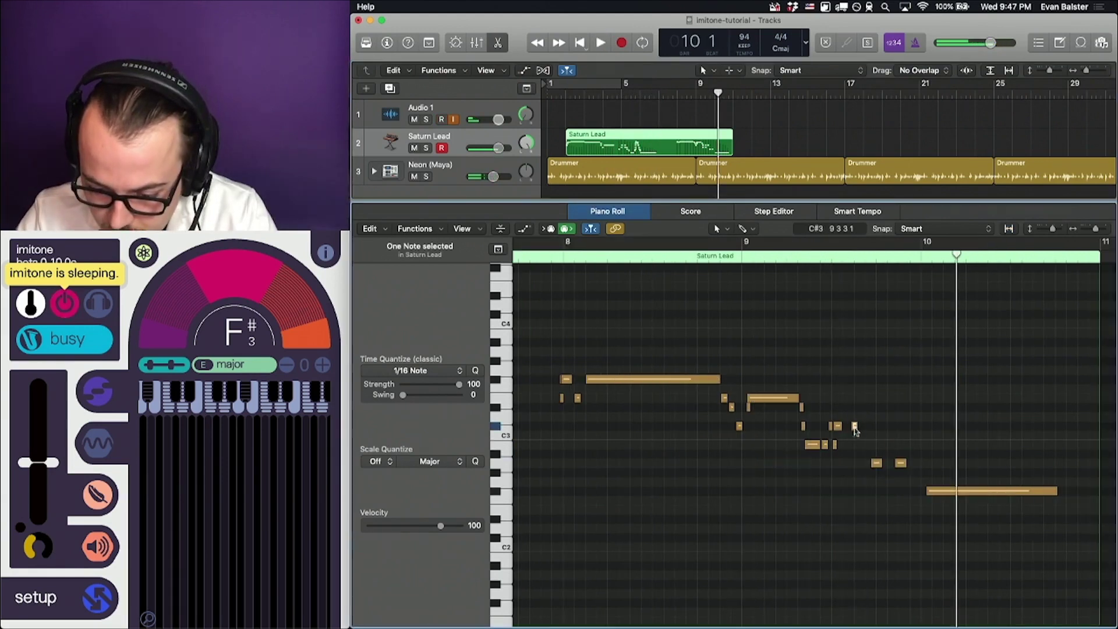
drag(855, 429, 854, 446)
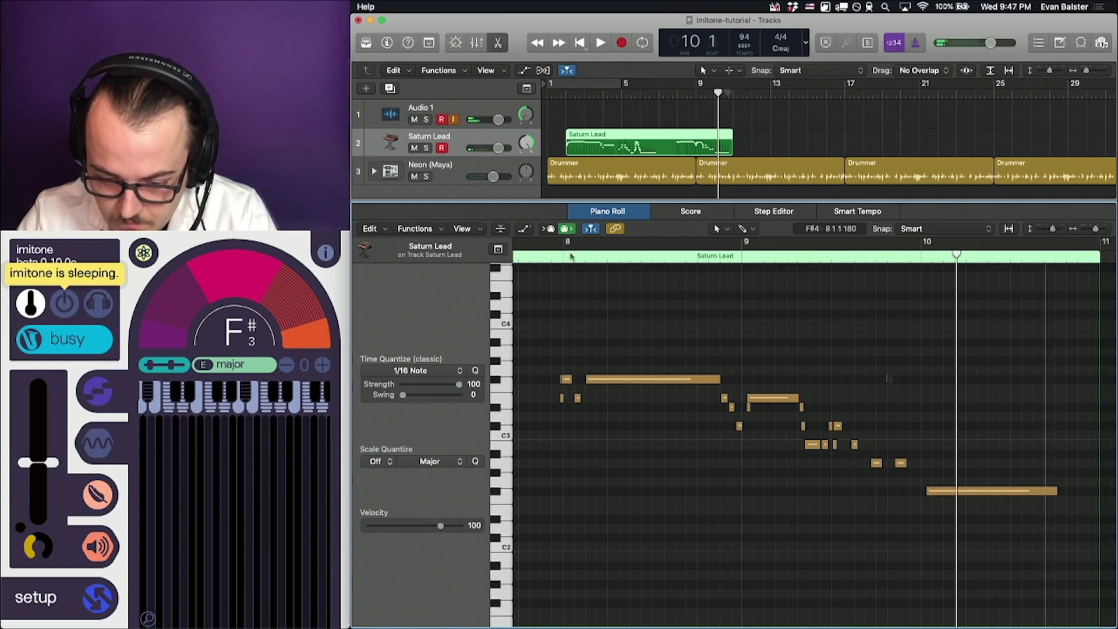
key(space)
drag(900, 466, 900, 475)
click(541, 259)
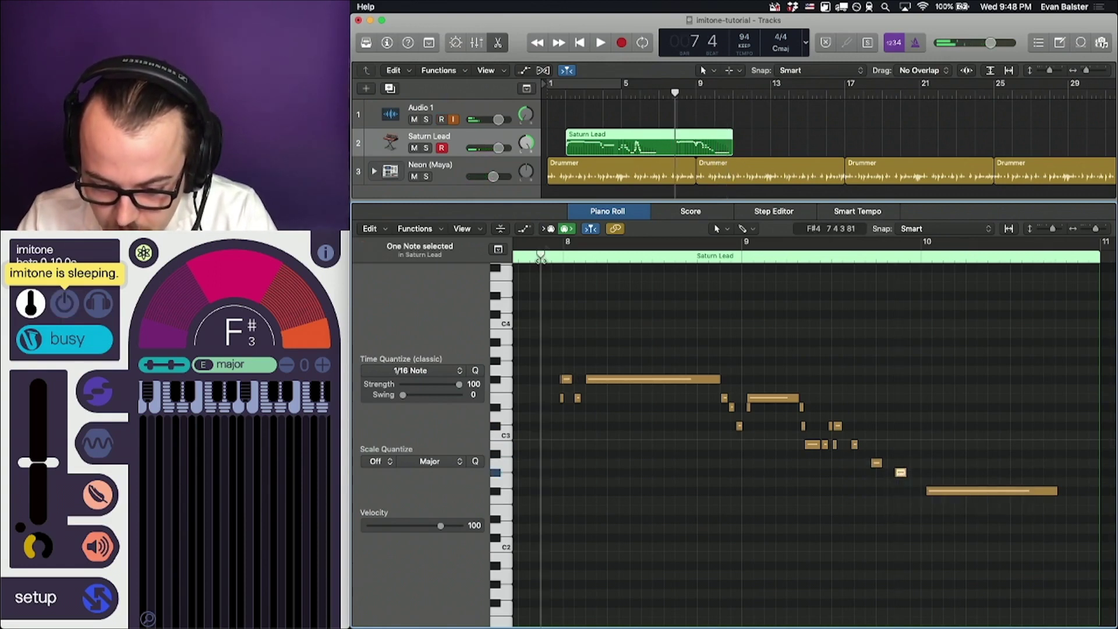
click(602, 42)
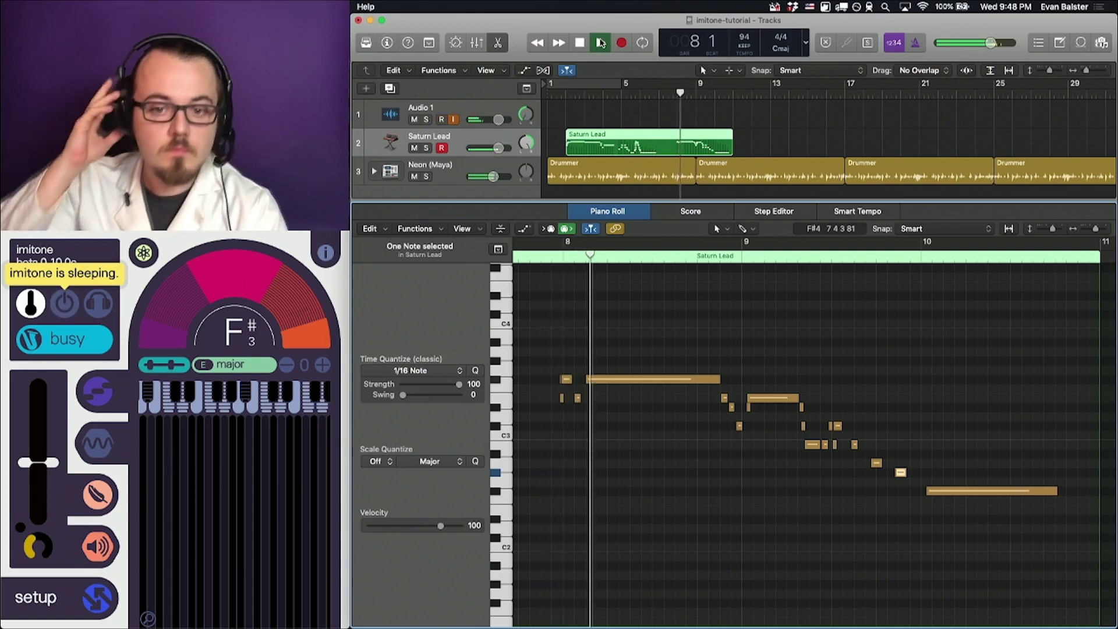